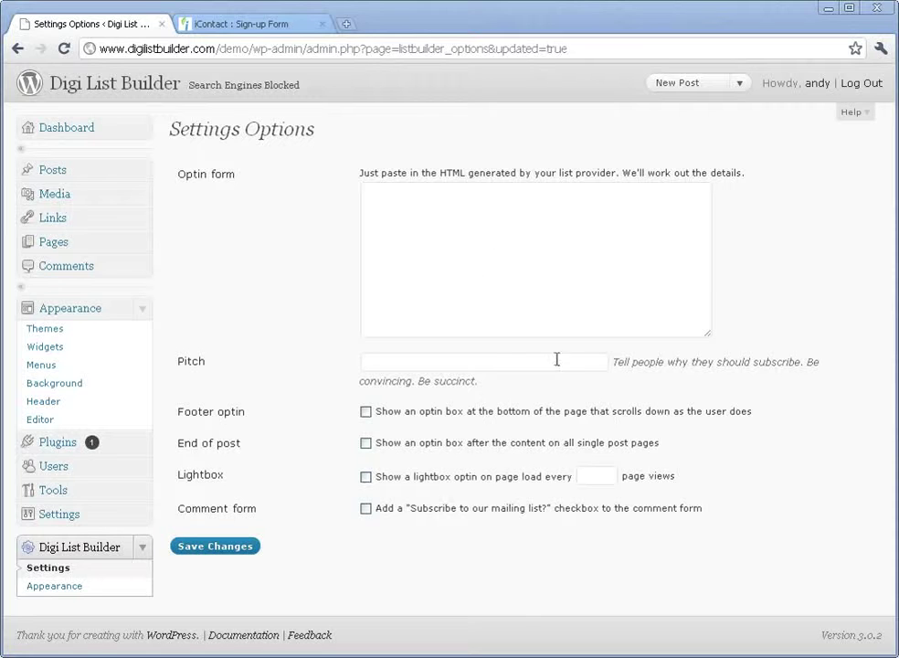
Switch to iContact and advance the "DLBD" sign-up form through its style and field settings to the publishing page.
click(475, 255)
click(241, 24)
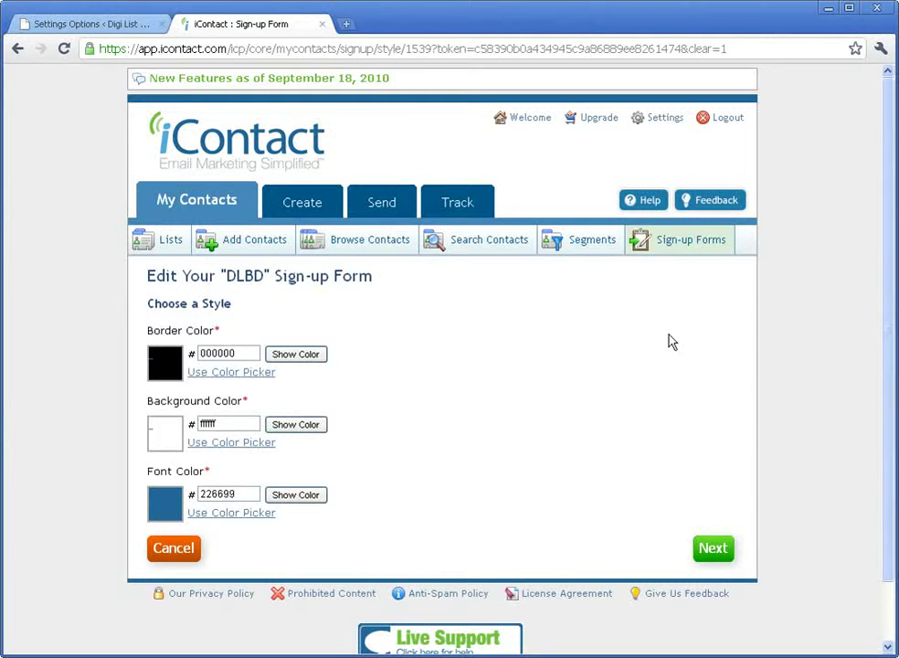
click(709, 551)
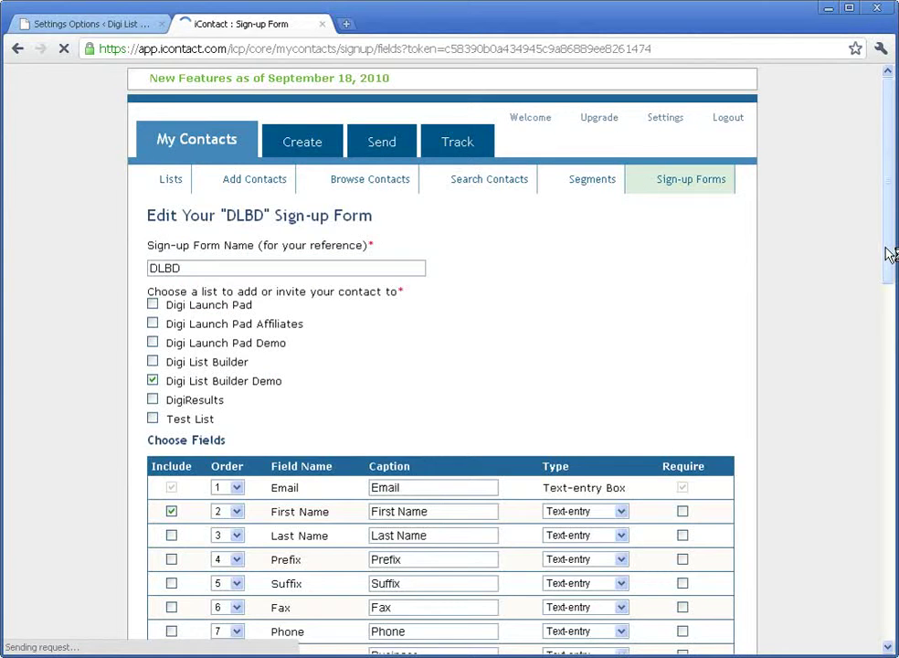
drag(888, 254, 738, 582)
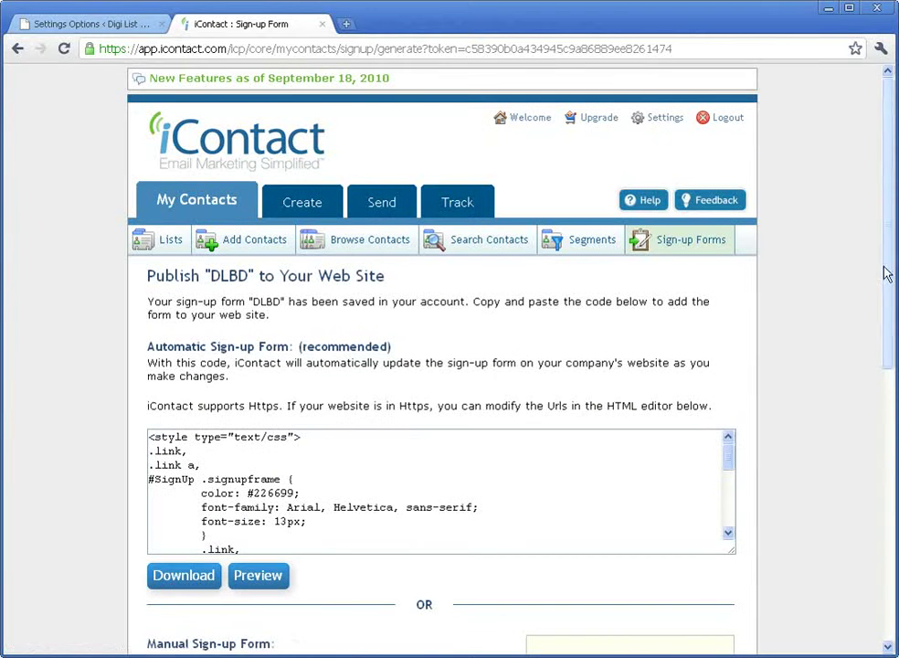
Copy the entire Manual Sign-up Form code from iContact and paste it into the Optin form field of the WordPress settings.
drag(886, 273, 885, 457)
click(231, 414)
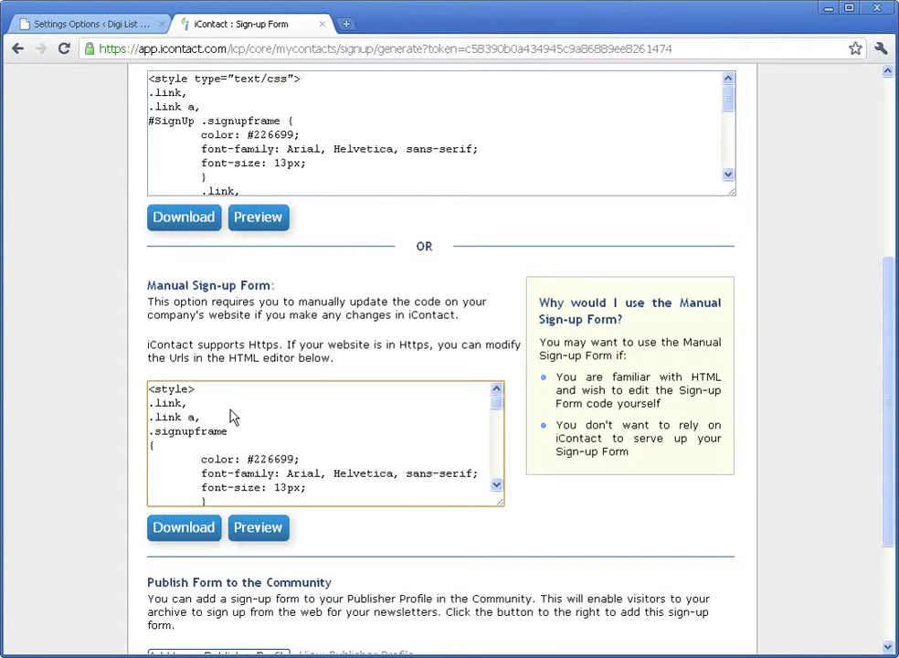
key(ctrl+a)
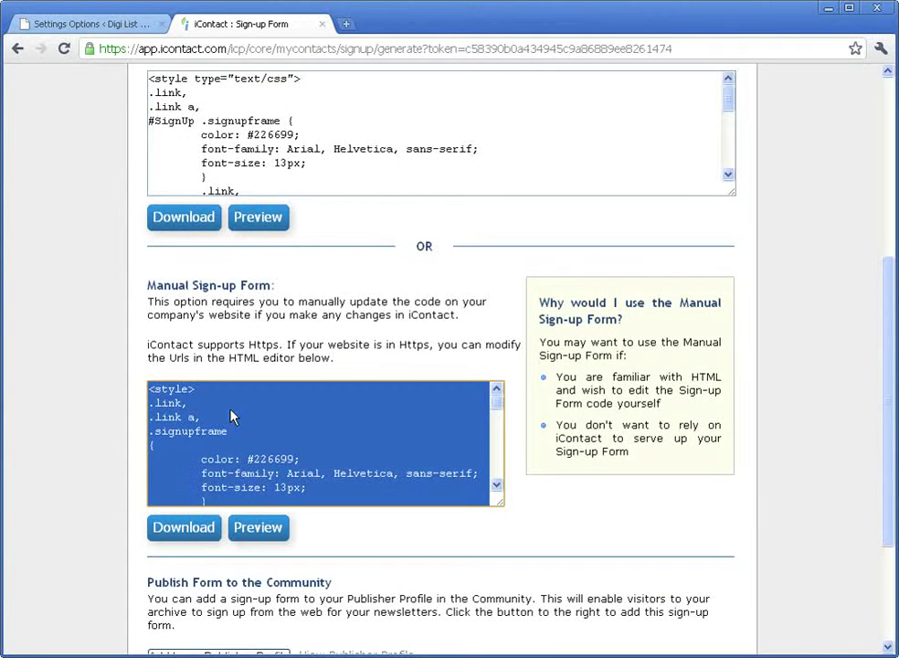
click(70, 25)
click(500, 263)
key(ctrl+v)
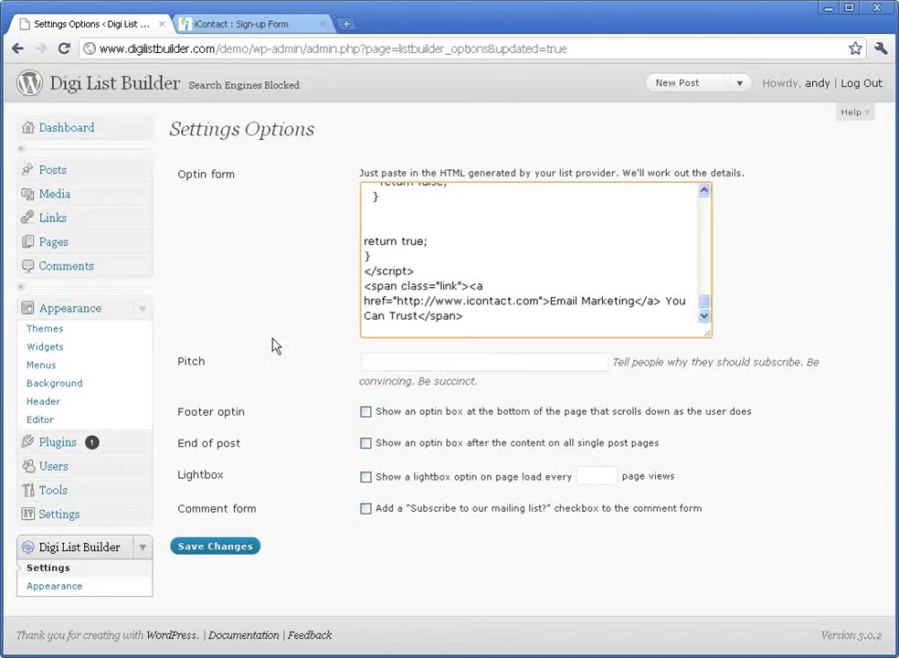
Set the pitch to "You don't have to have all these optins. I've just turned them all on for the demo...".
click(467, 366)
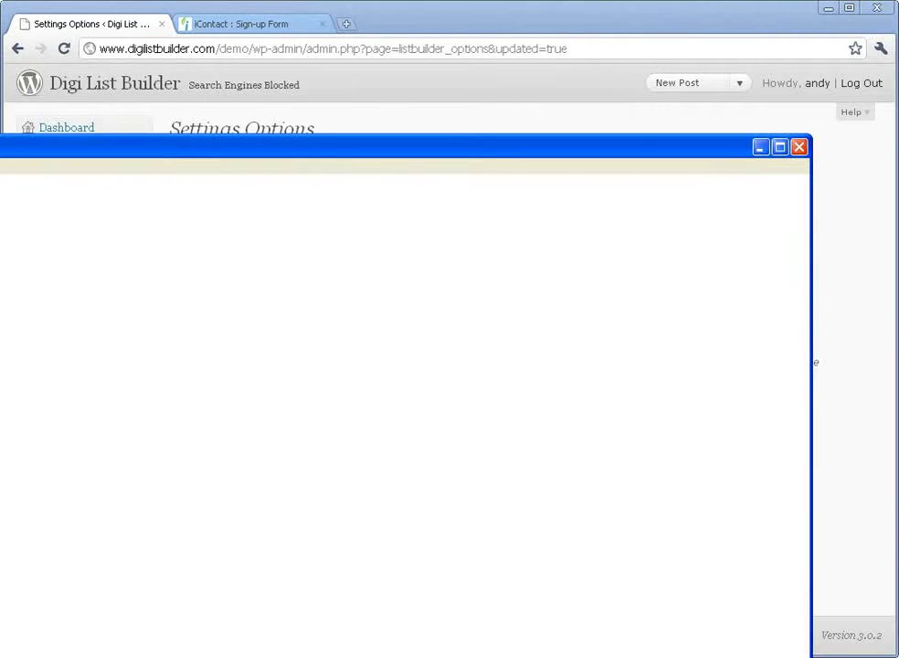
click(447, 18)
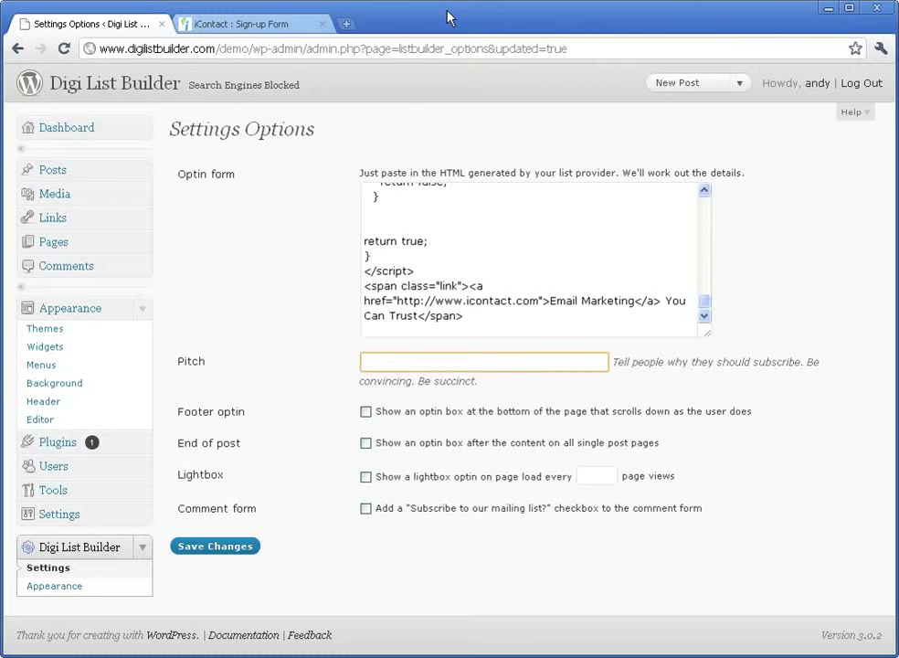
text(You don't have to have all these optins.  I've just turned them all on for the demo...)
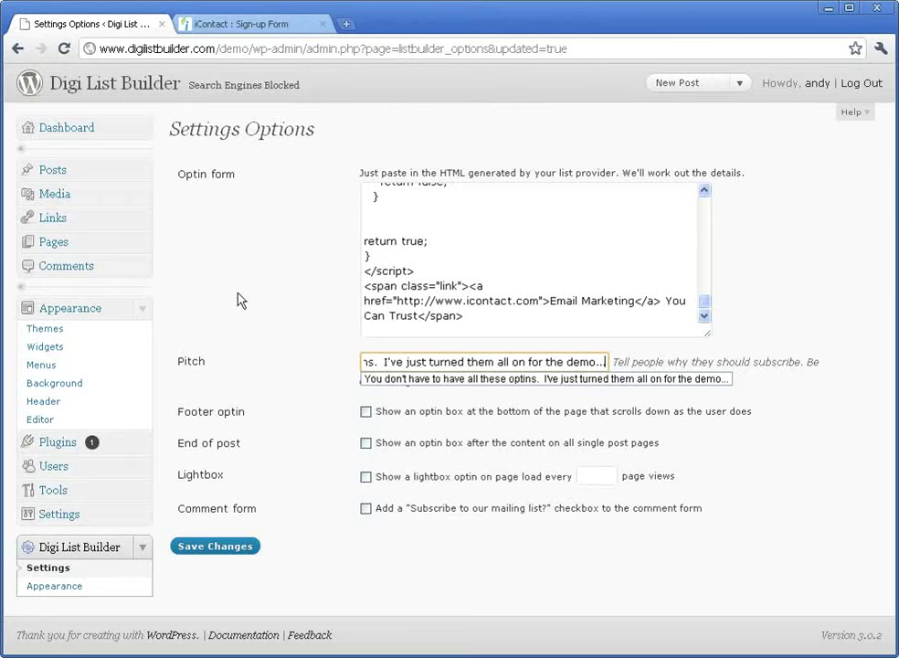
click(203, 311)
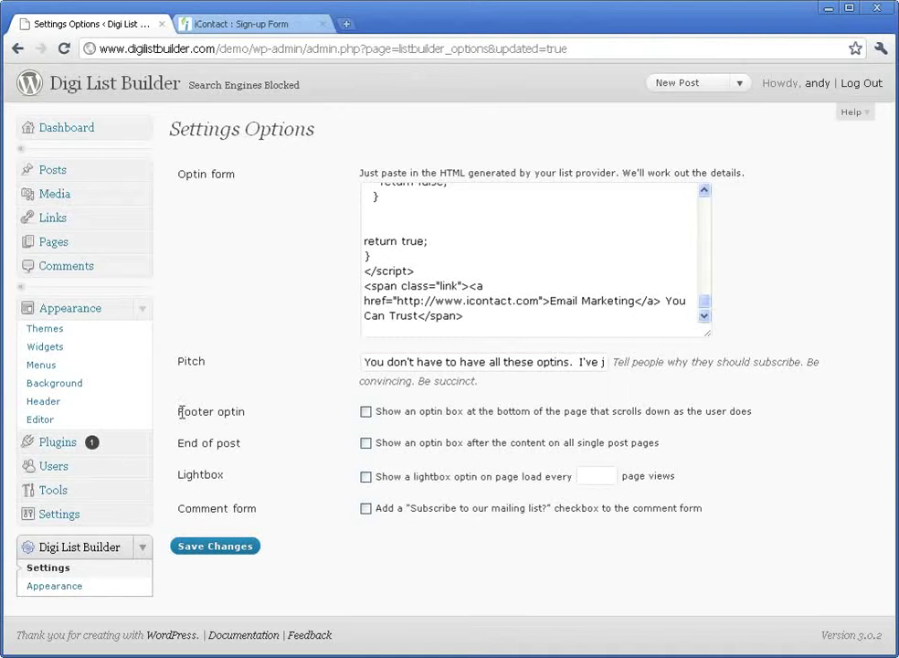
Enable the footer, end-of-post, lightbox and comment form optins, set the lightbox to every 1 page views, and save the settings.
click(366, 412)
click(366, 443)
click(365, 476)
click(365, 508)
click(610, 476)
text(1)
click(690, 530)
click(226, 546)
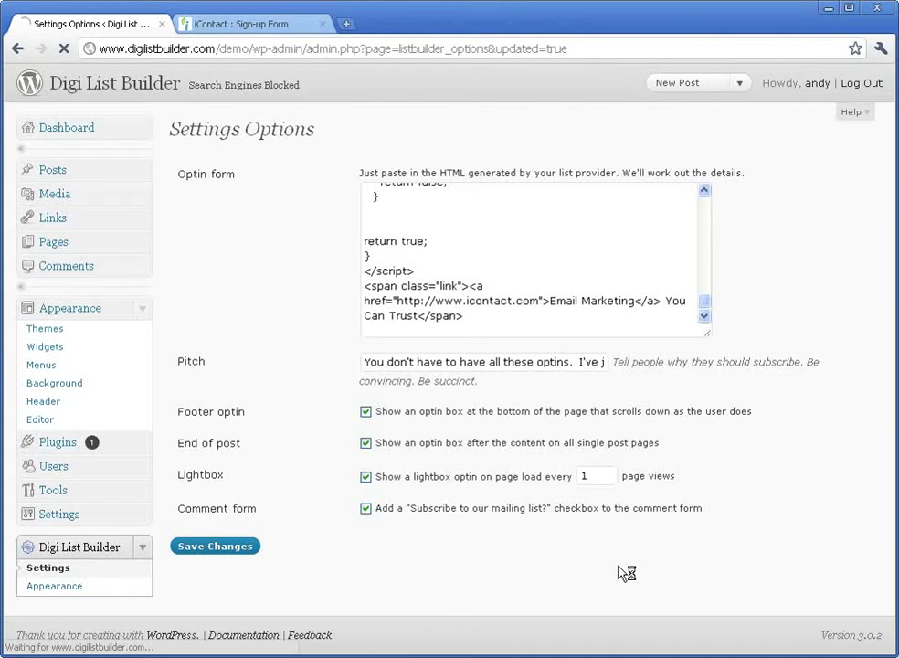
Open the demo site in a separate tab, examine and dismiss the lightbox optin, and check the sidebar and footer optins.
middle_click(149, 82)
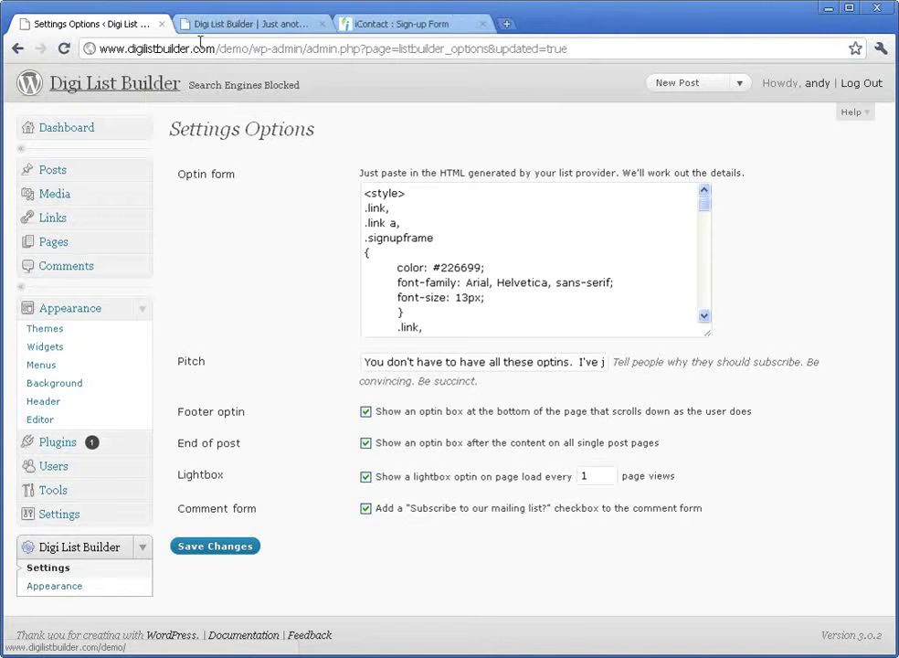
click(211, 26)
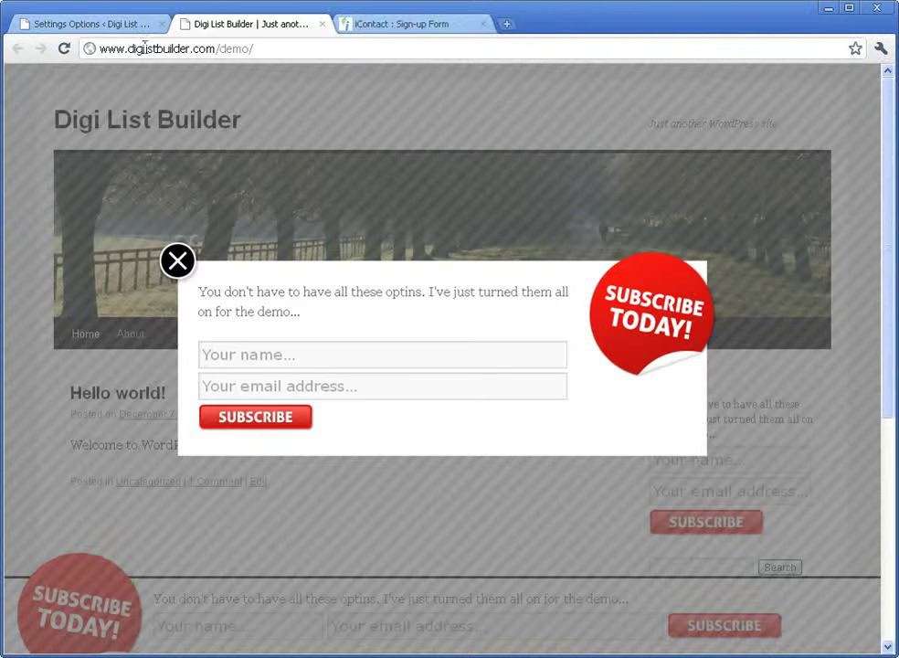
click(105, 23)
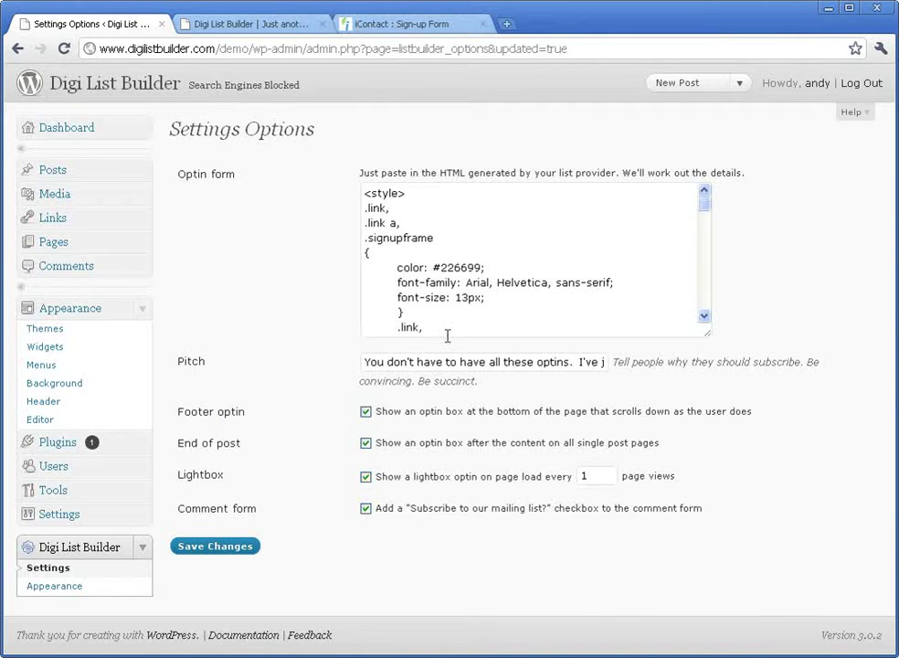
click(246, 25)
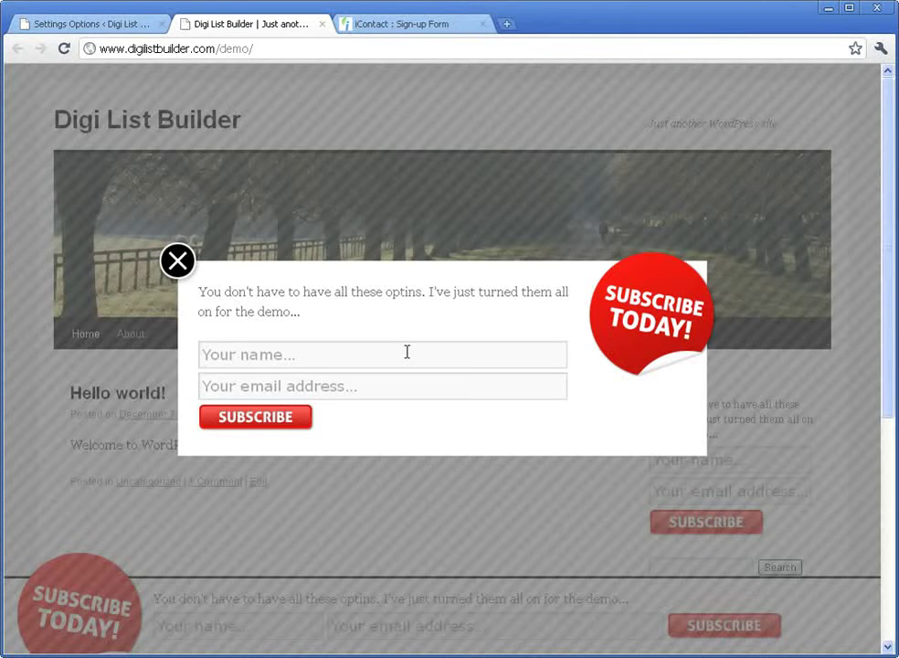
click(177, 261)
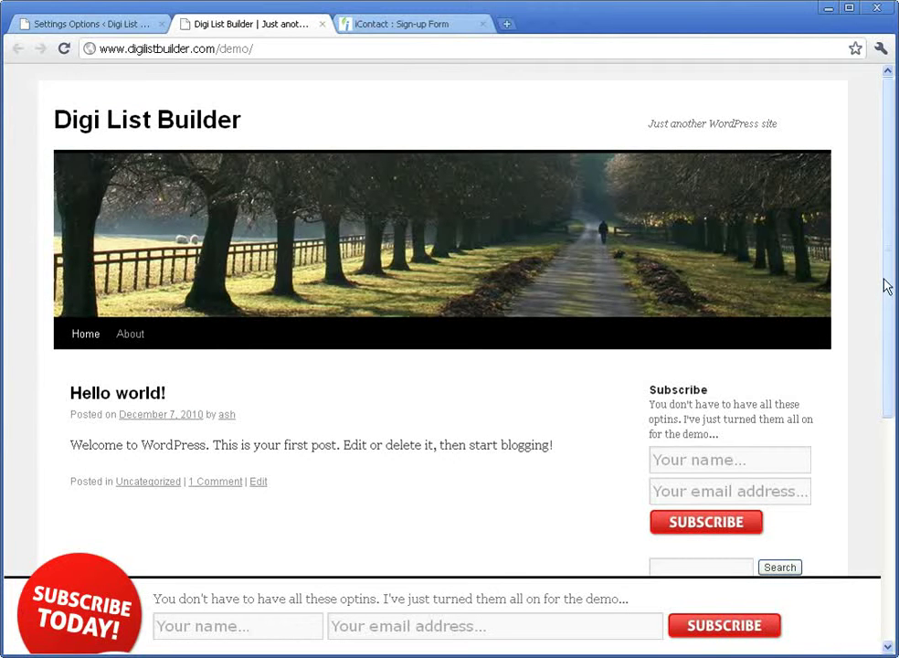
drag(893, 325, 362, 589)
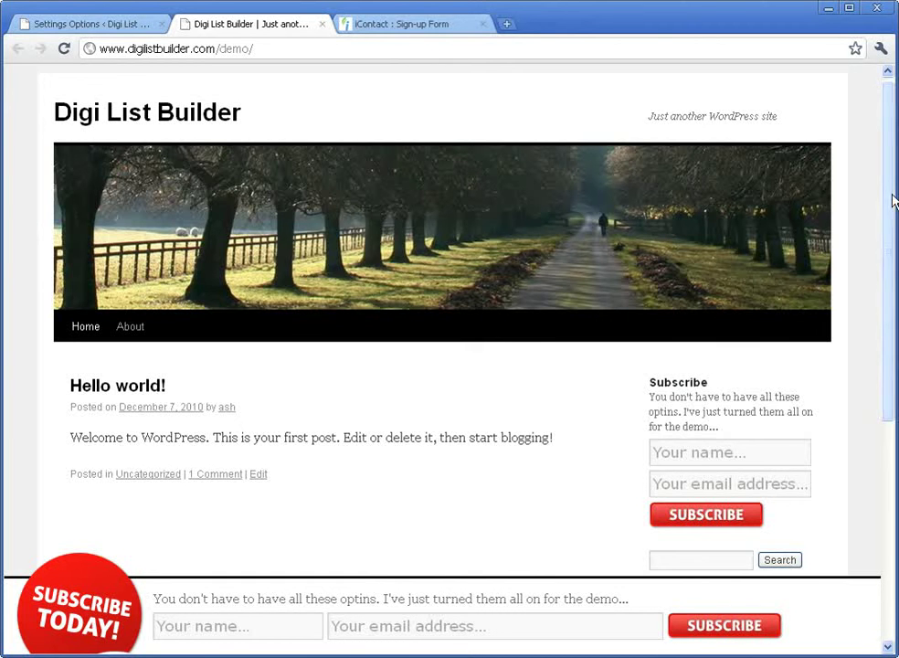
drag(893, 196, 893, 280)
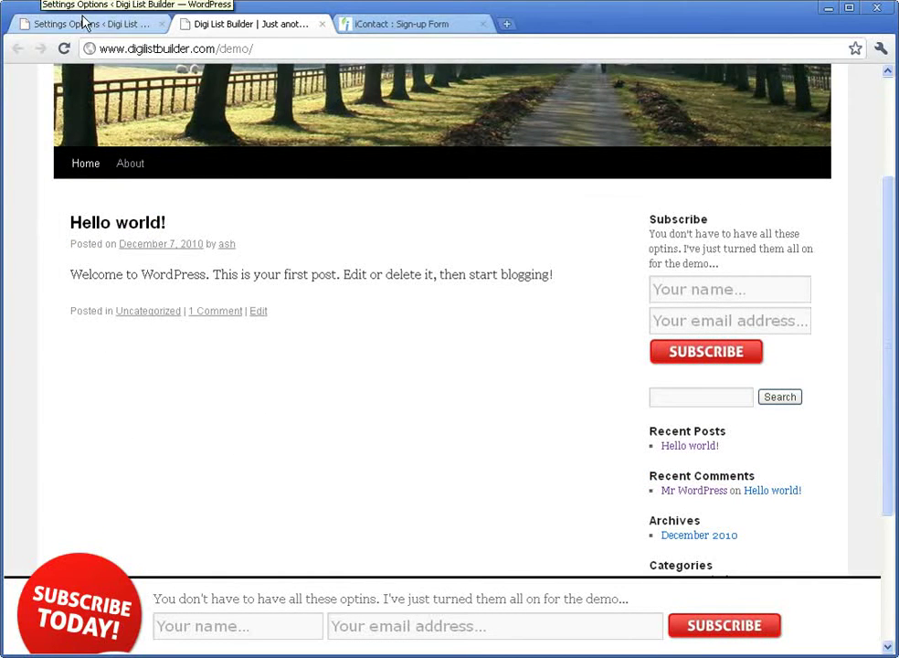
Open the Widgets page to check the List Builder Optin in the Primary Widget Area, and return to the demo site.
click(110, 23)
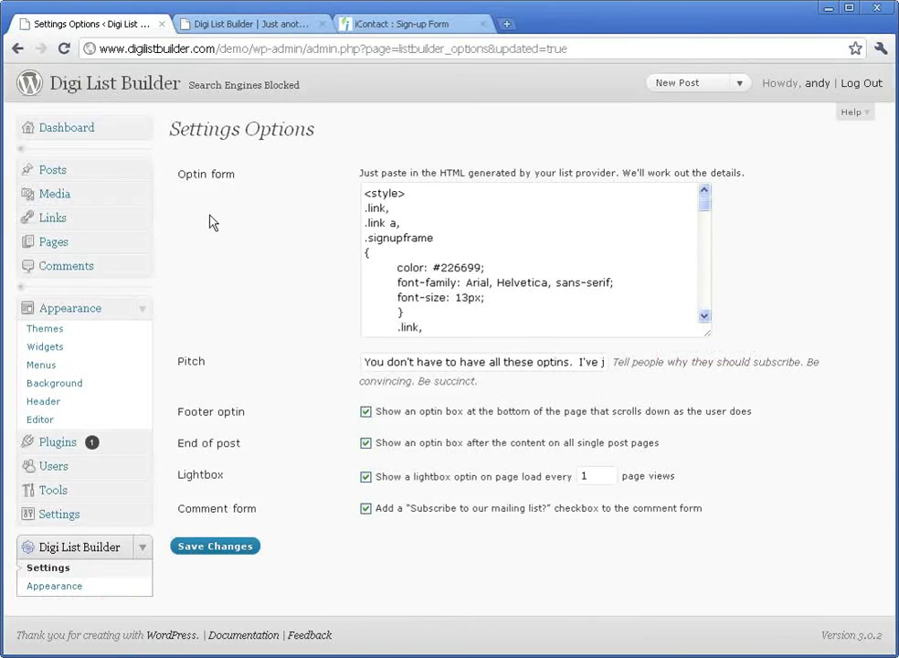
click(46, 347)
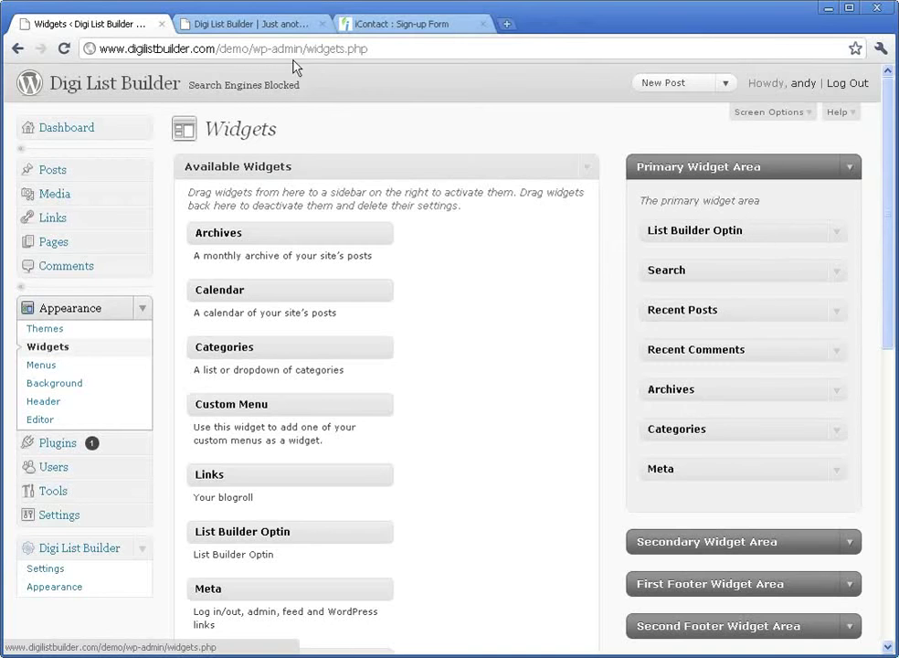
click(256, 27)
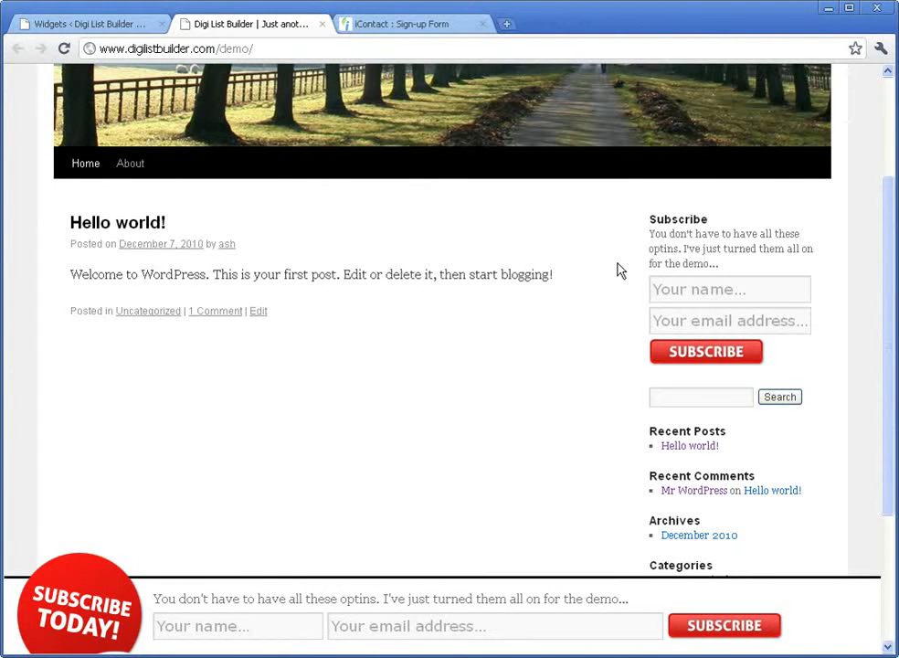
Open the "Hello world!" post, dismiss the lightbox, and examine the optin box after the content, glancing back at the Widgets page.
click(84, 225)
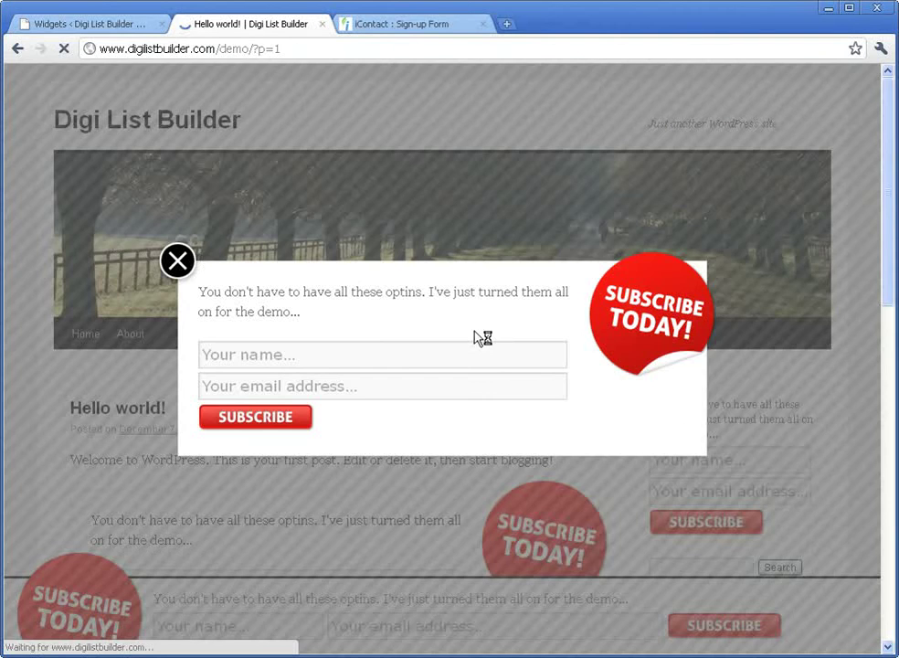
click(177, 260)
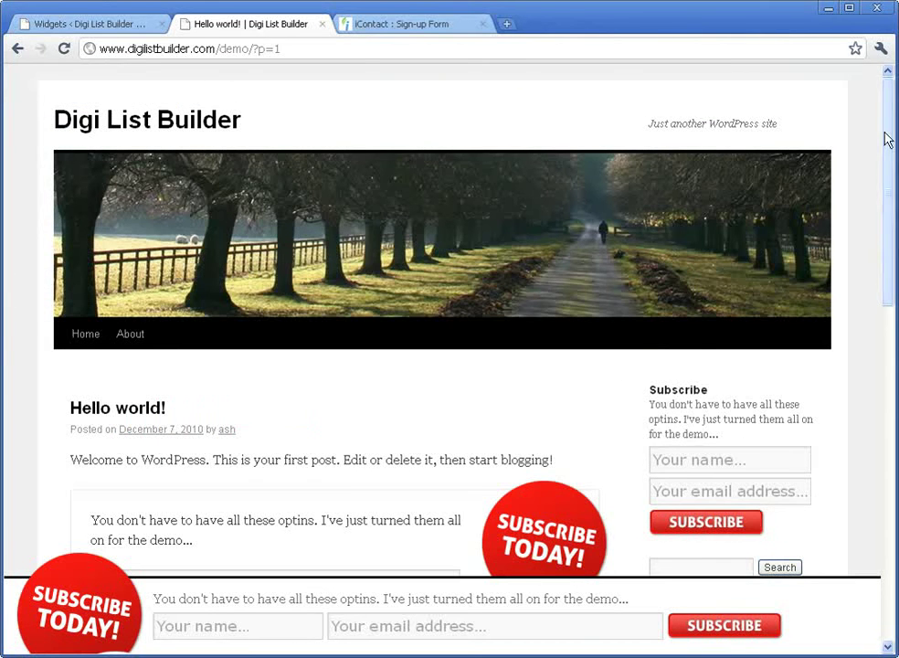
drag(891, 140, 894, 227)
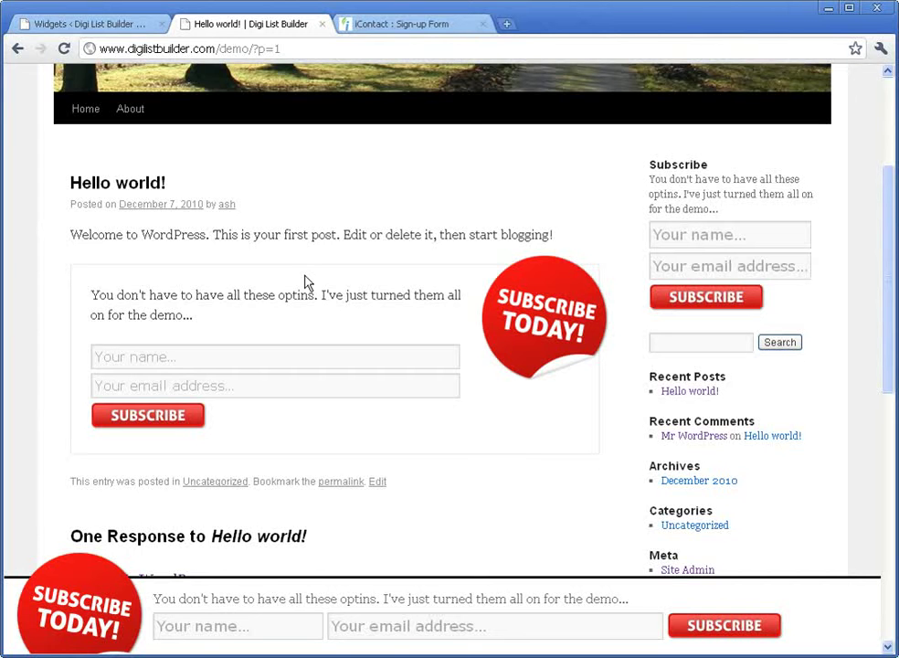
click(89, 34)
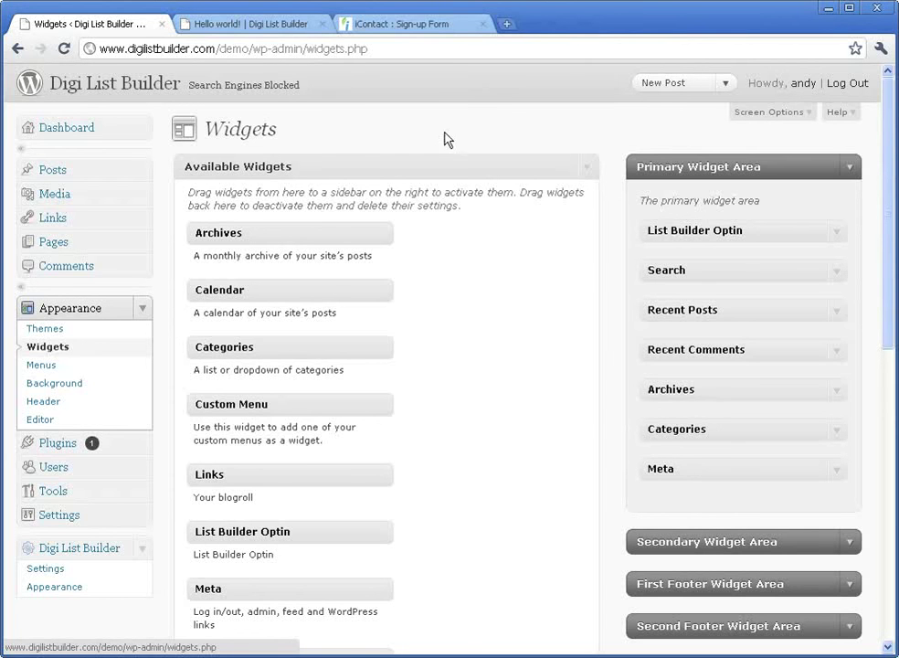
click(274, 27)
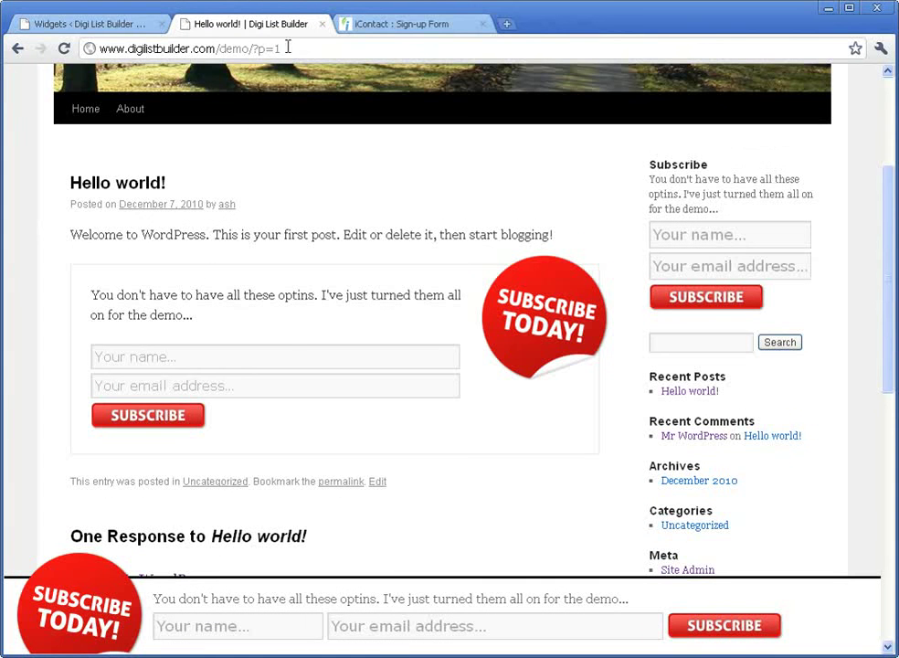